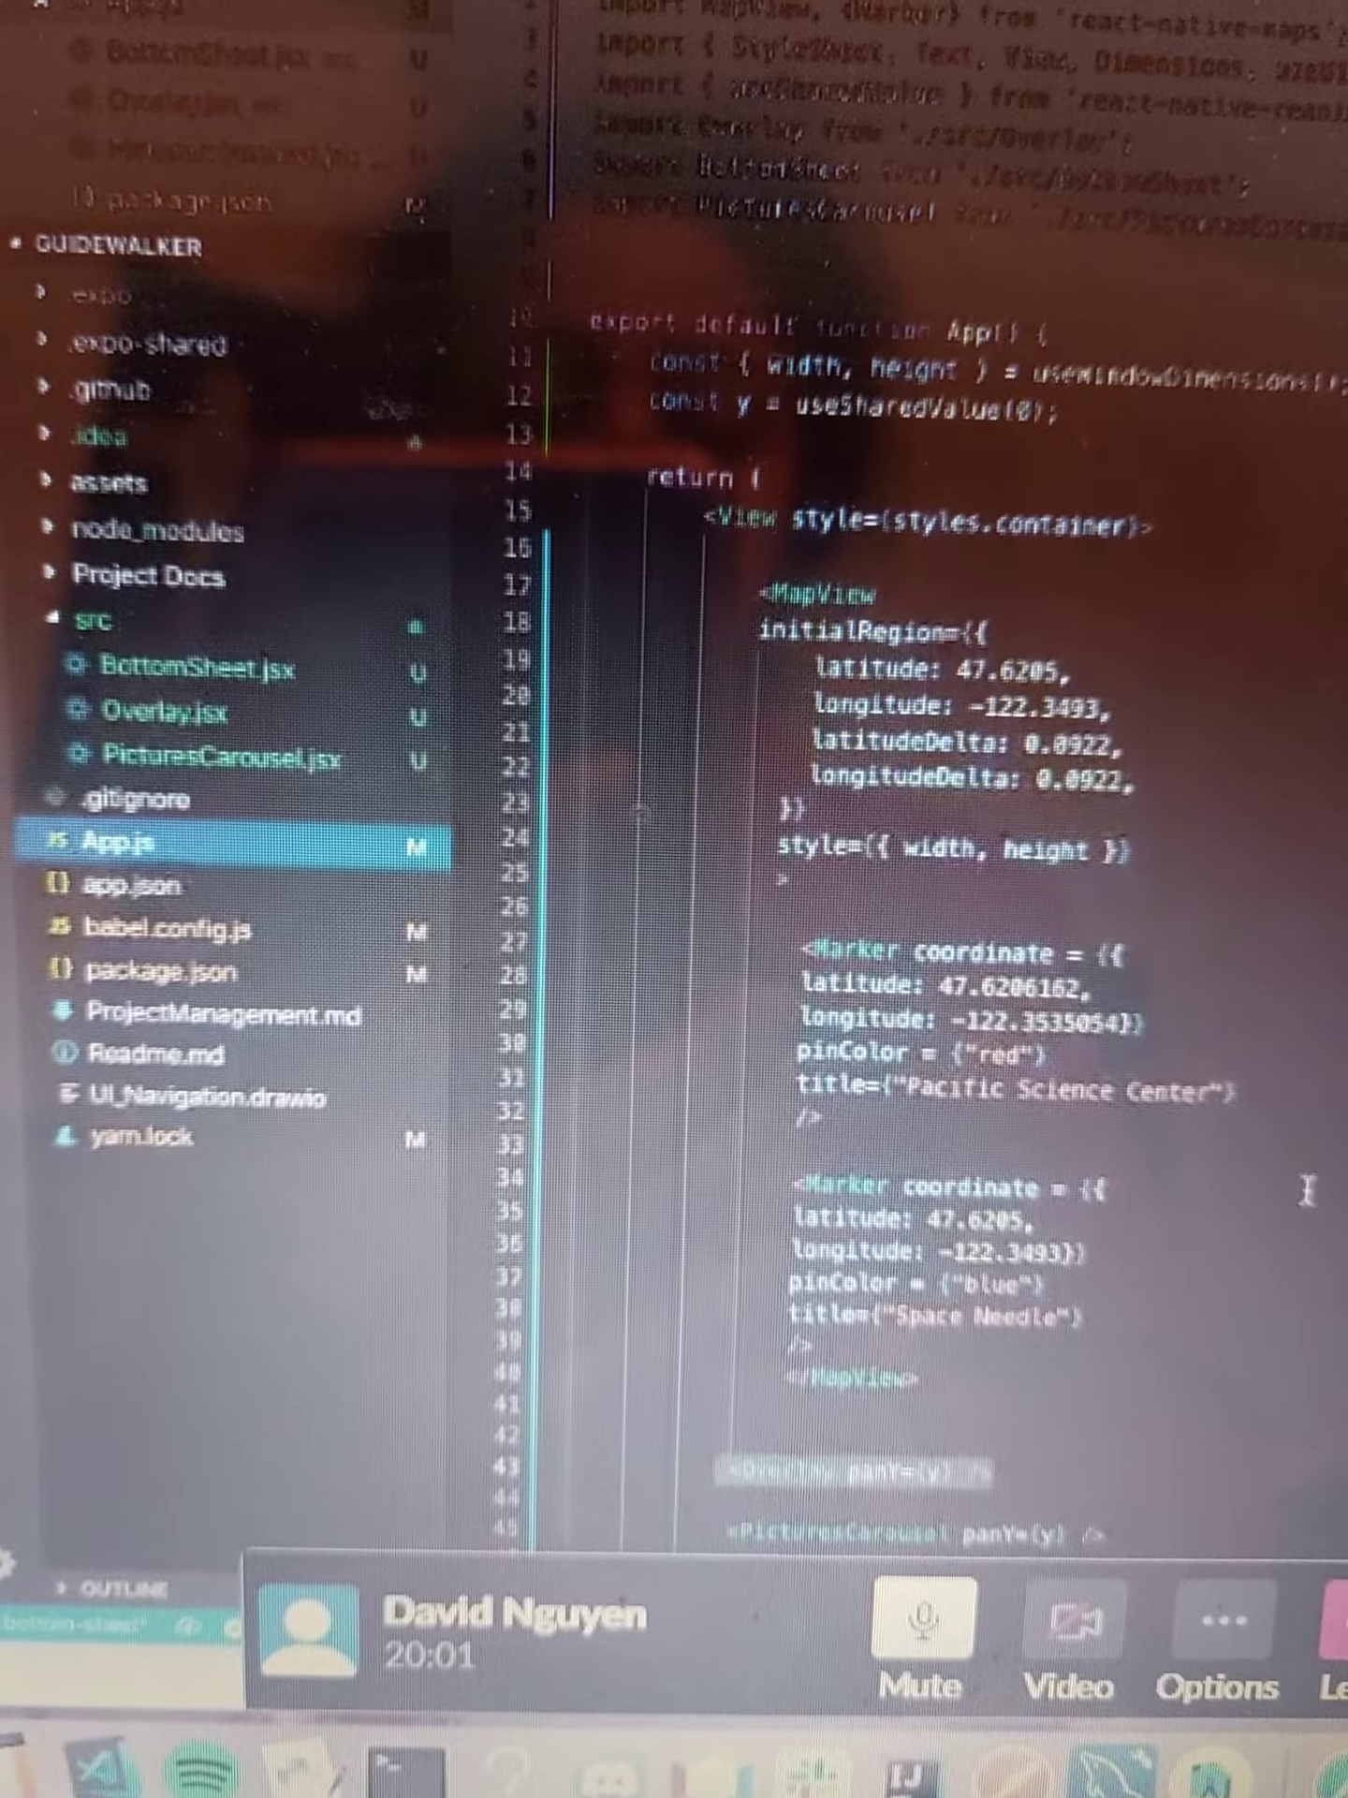
- Select line 43, <Overlay panY={y} />, in App.js
left_click_drag(983, 1473, 717, 1472)
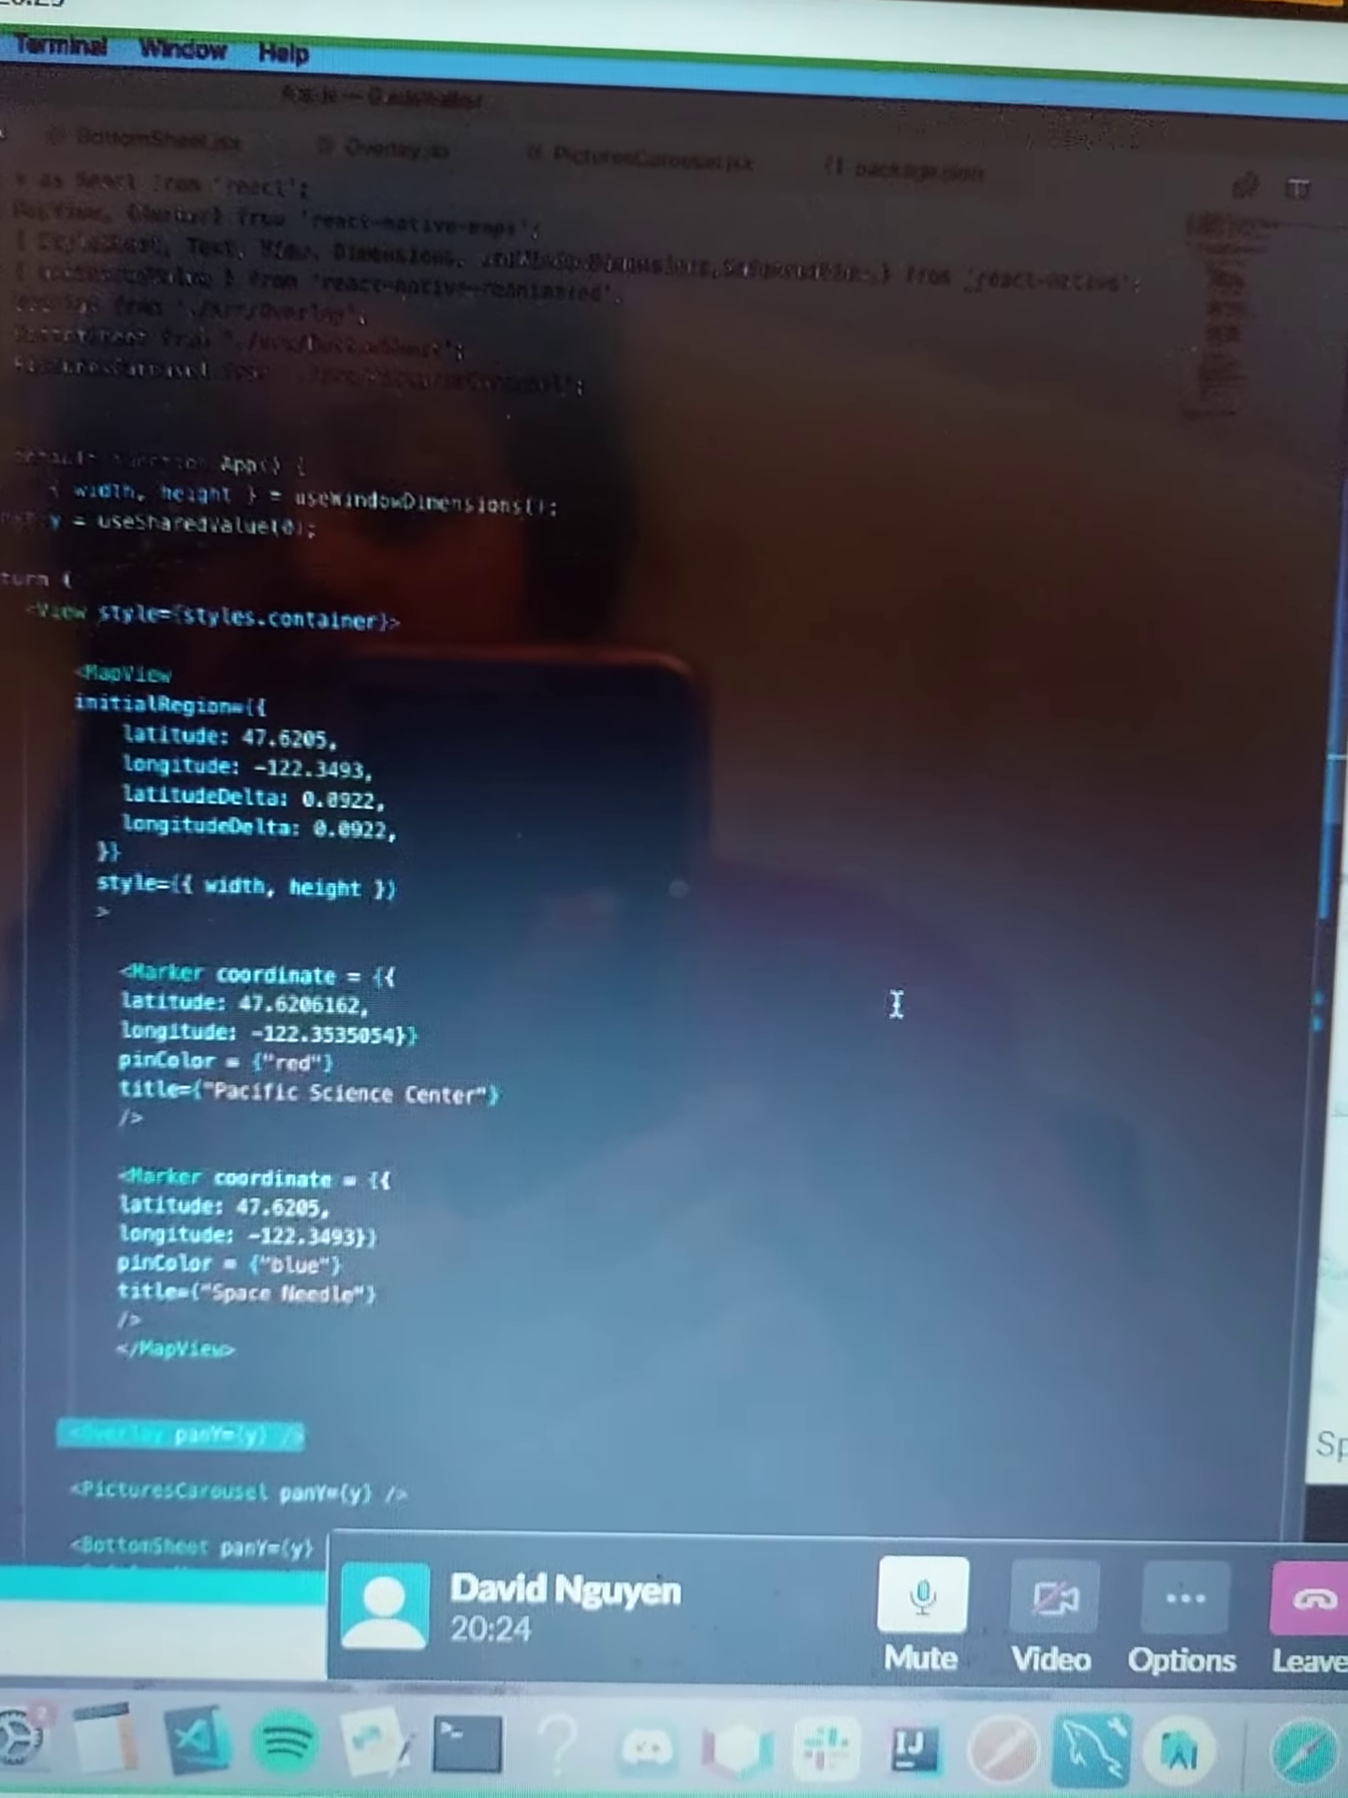
left_click(946, 1003)
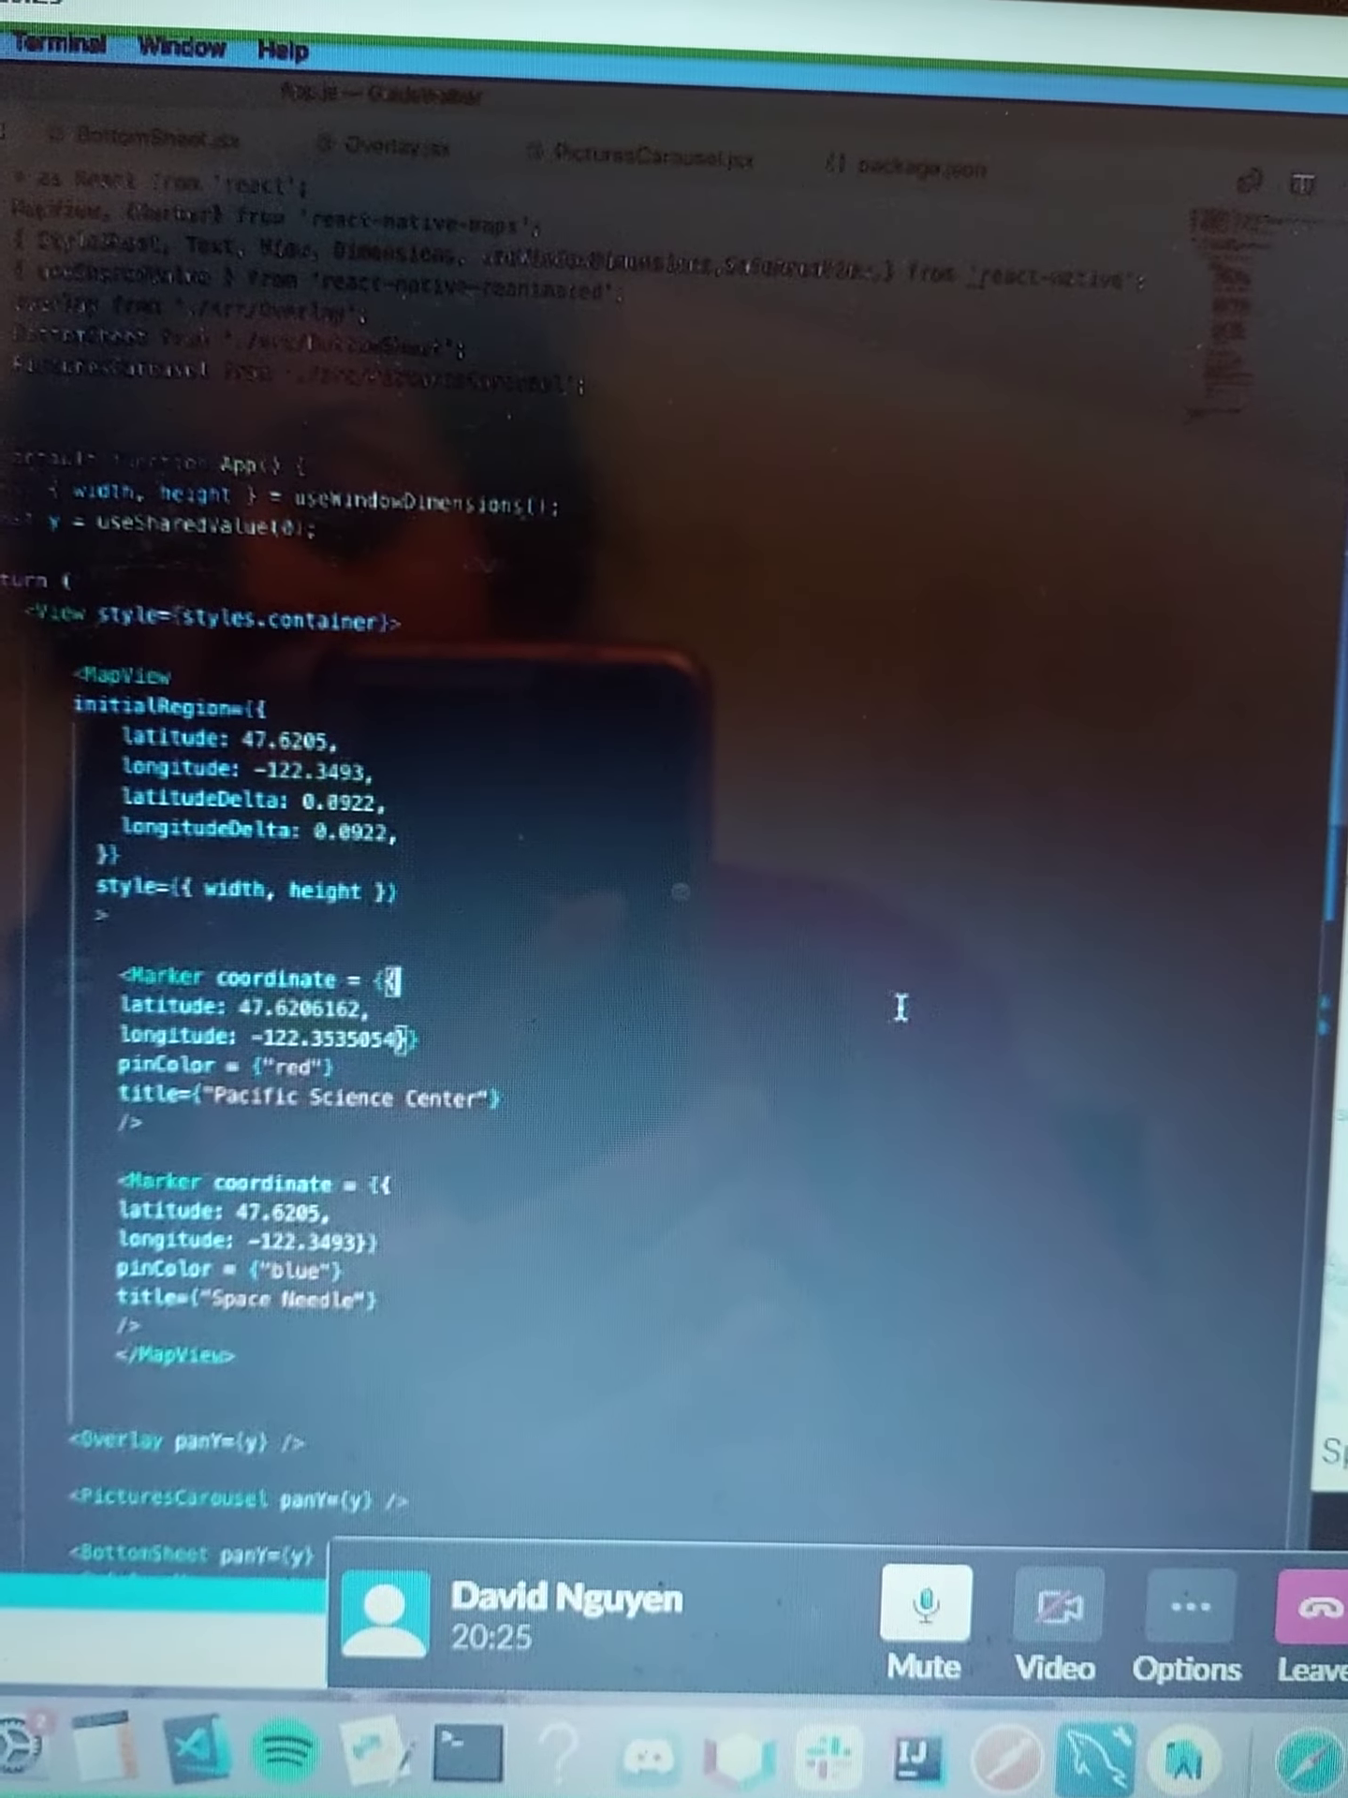